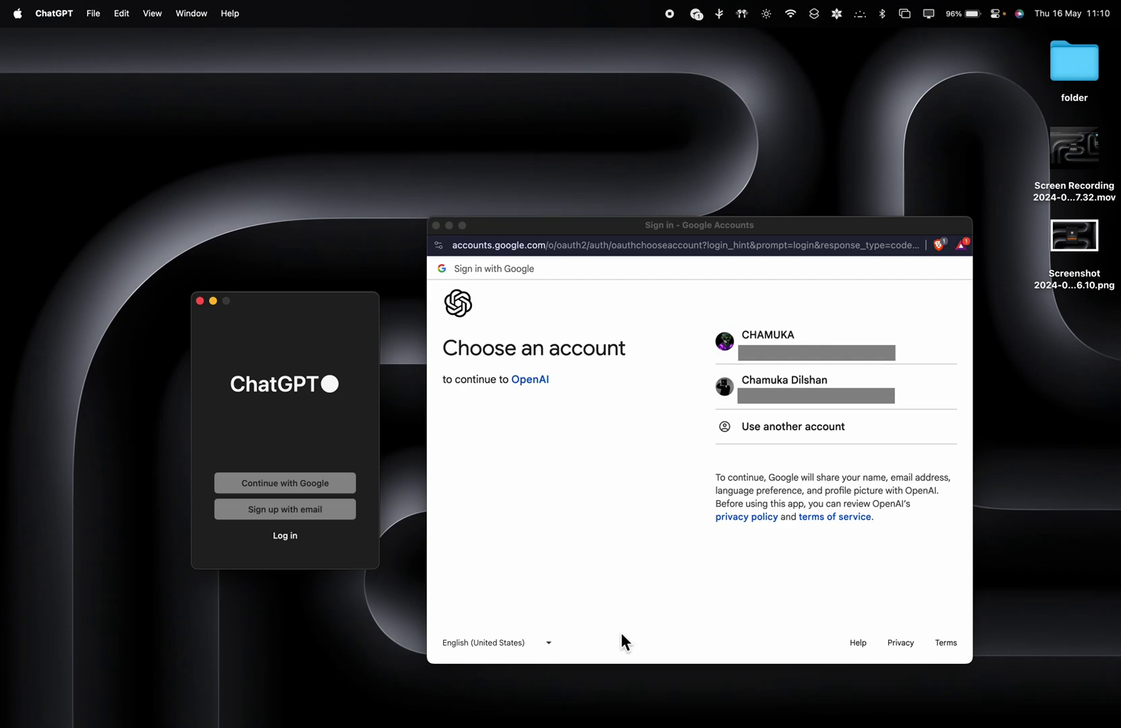
Sign in with the first Google account and dismiss the 'Coming soon' no-access alert.
{"action": "left_click", "coordinate": [855, 340]}
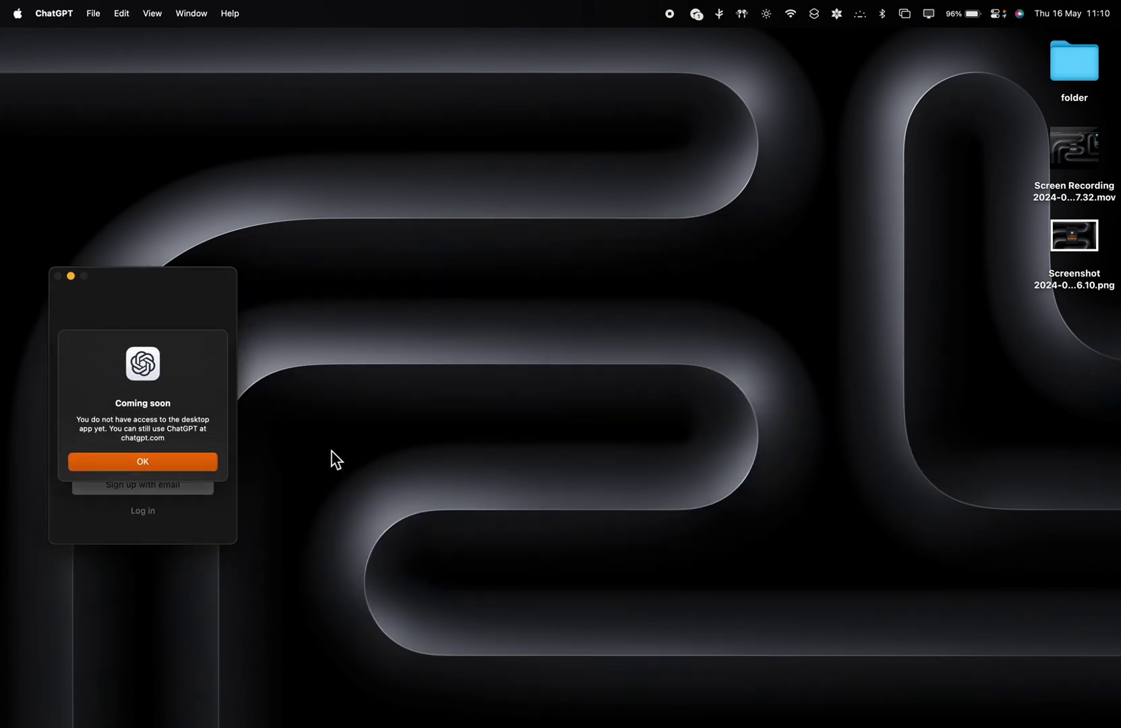
{"action": "left_click_drag", "start_coordinate": [120, 410], "coordinate": [188, 405]}
{"action": "left_click", "coordinate": [189, 403]}
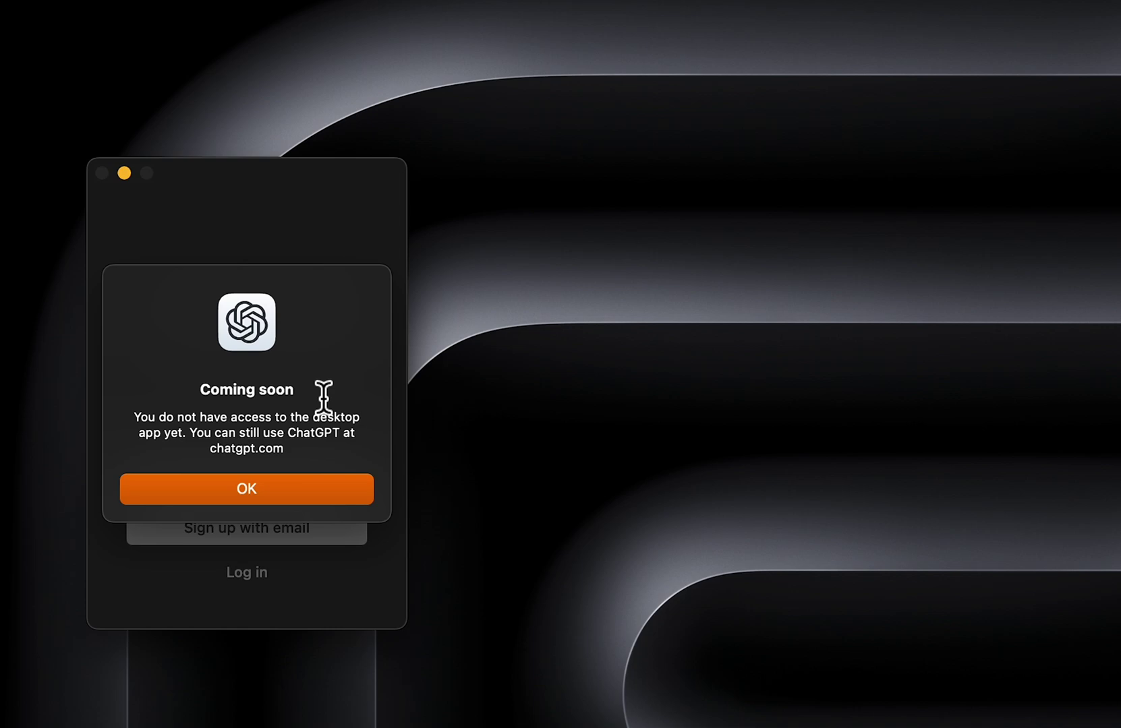
{"action": "left_click", "coordinate": [298, 490]}
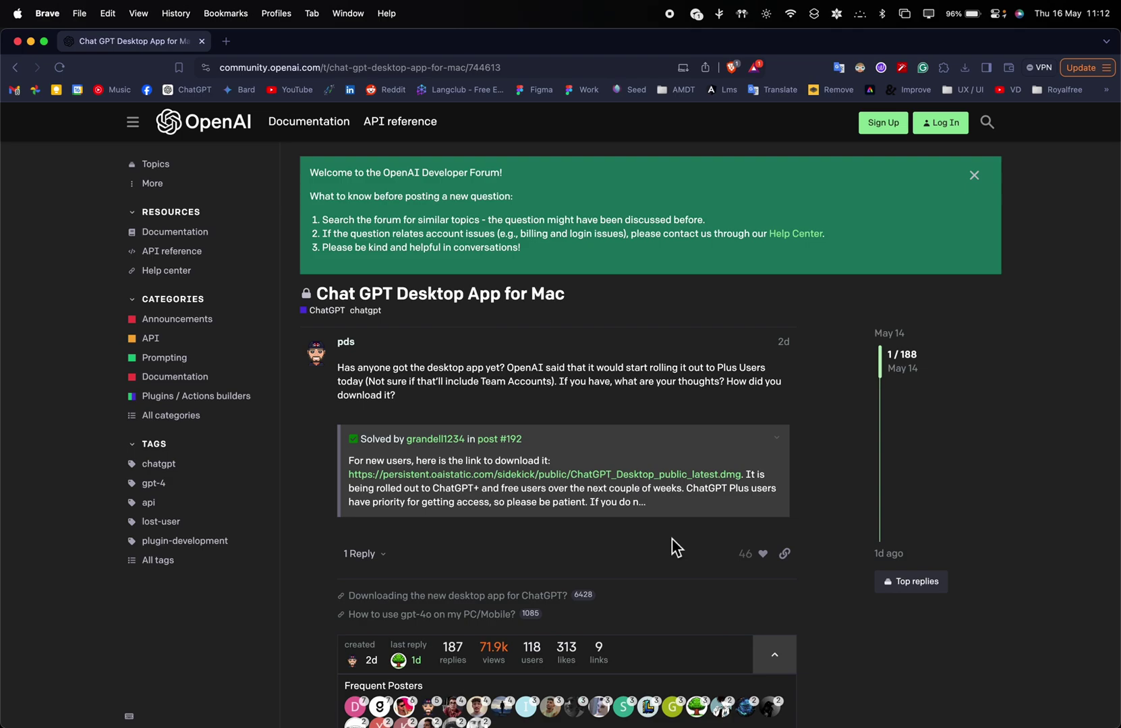
Download the ChatGPT .dmg installer from the forum link and open it.
{"action": "left_click", "coordinate": [706, 480]}
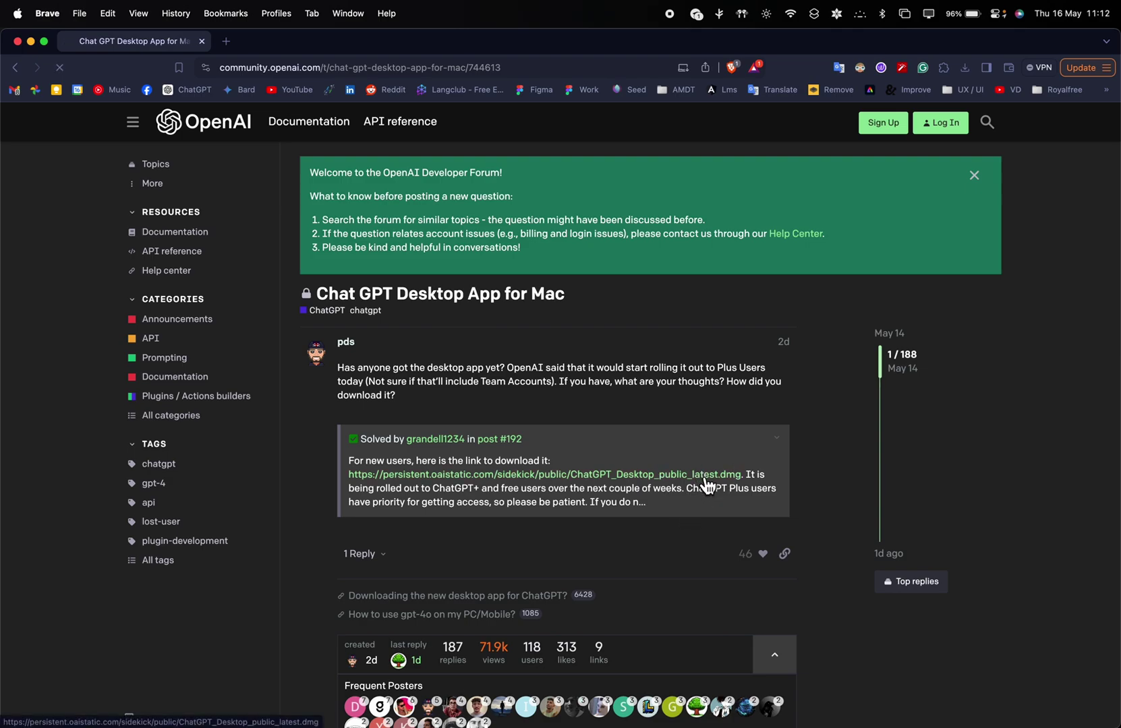
{"action": "left_click", "coordinate": [670, 418]}
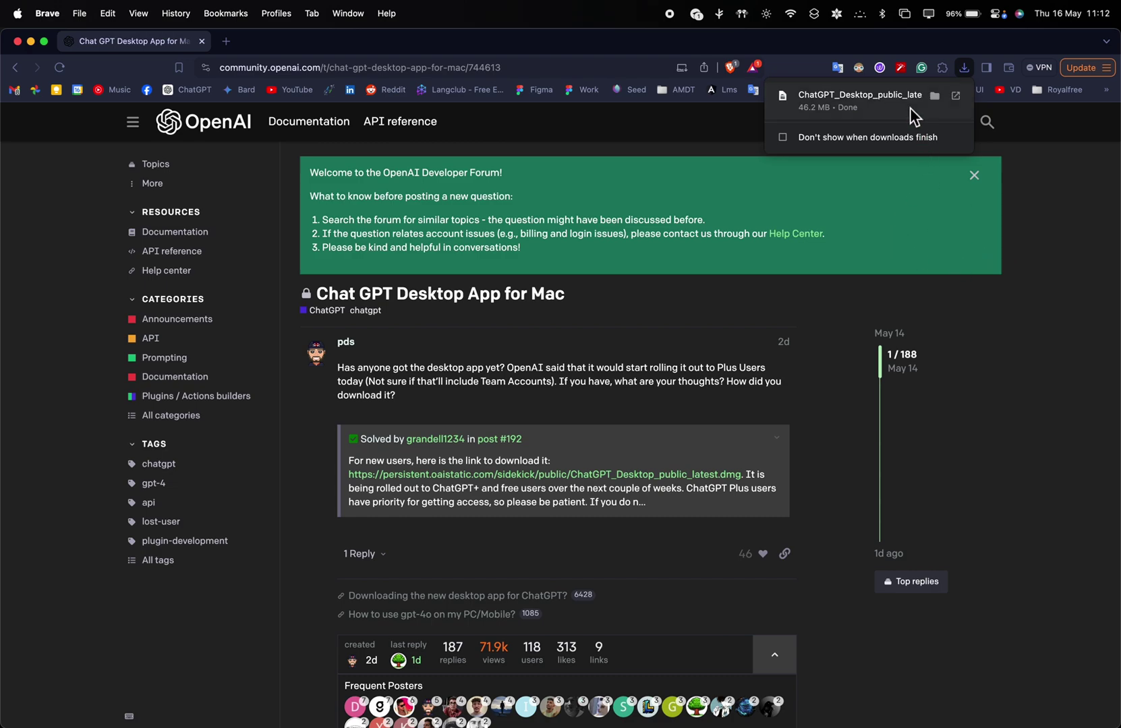
{"action": "left_click", "coordinate": [909, 107]}
Copy ChatGPT.app into Applications, launch it, and close the forum browser window.
{"action": "left_click_drag", "start_coordinate": [124, 200], "coordinate": [304, 214]}
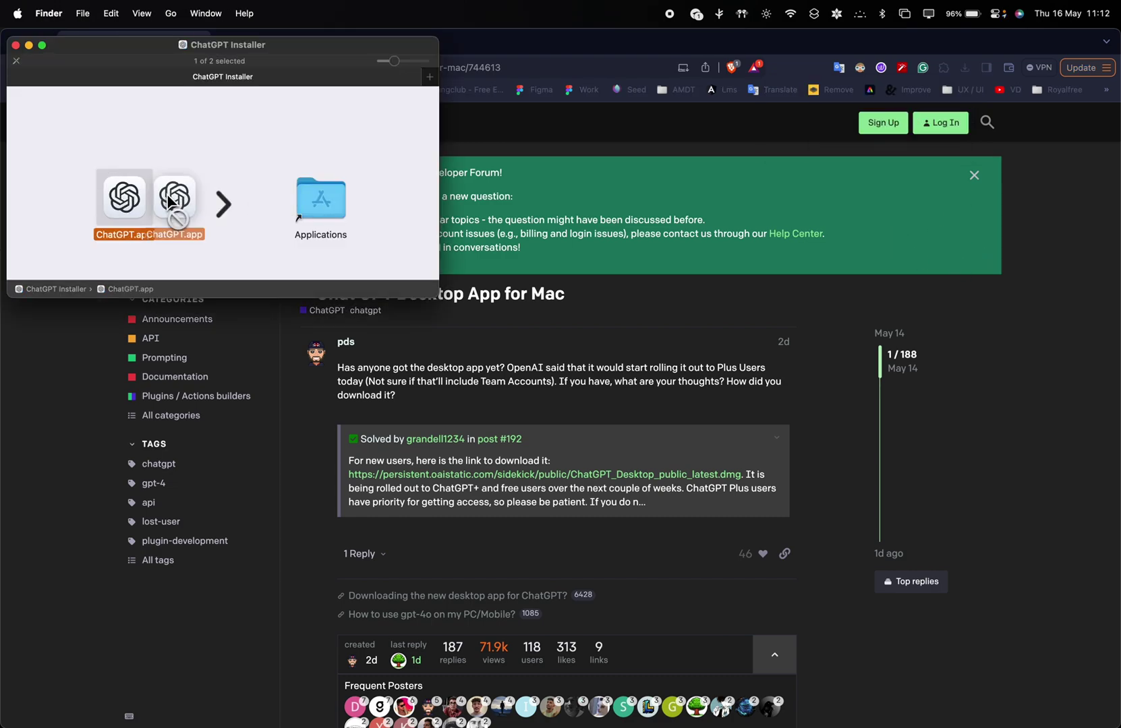
{"action": "double_click", "coordinate": [320, 200]}
{"action": "left_click", "coordinate": [259, 161]}
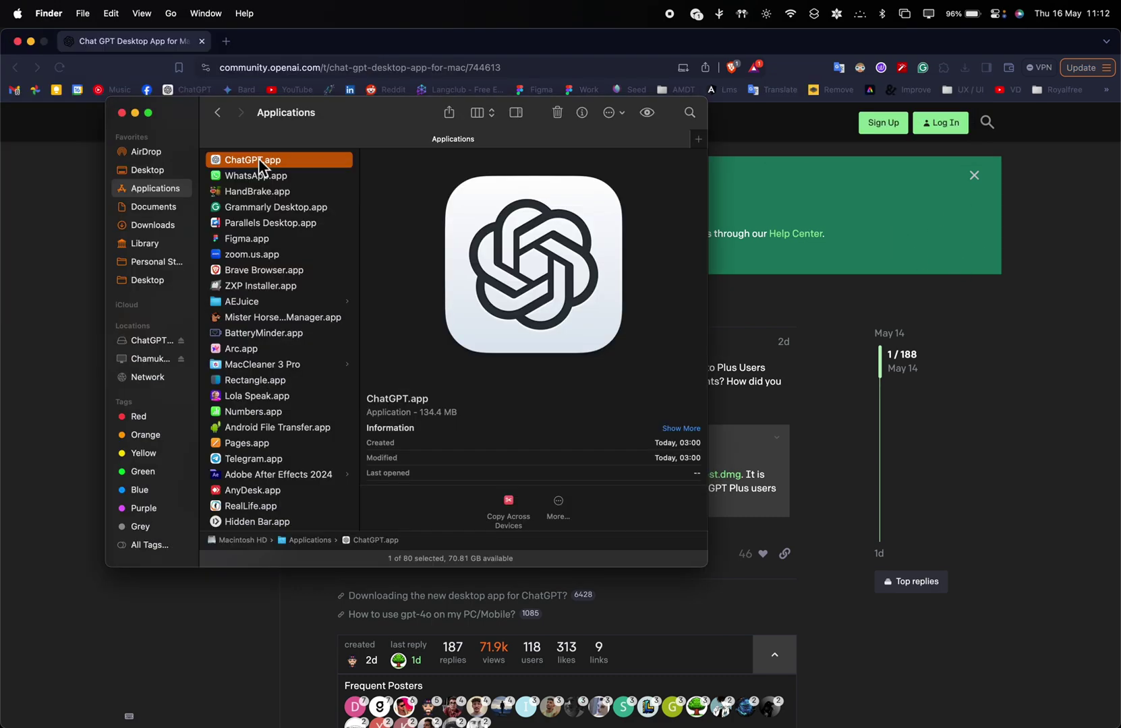
{"action": "left_click", "coordinate": [122, 114]}
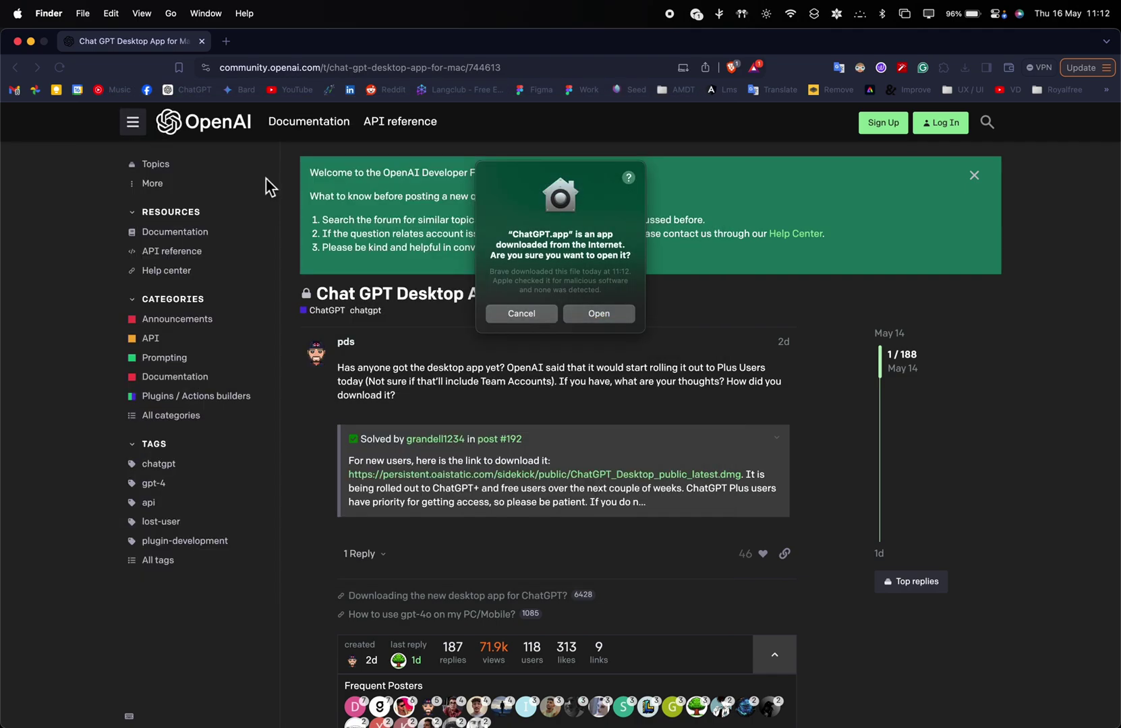
{"action": "left_click", "coordinate": [199, 43]}
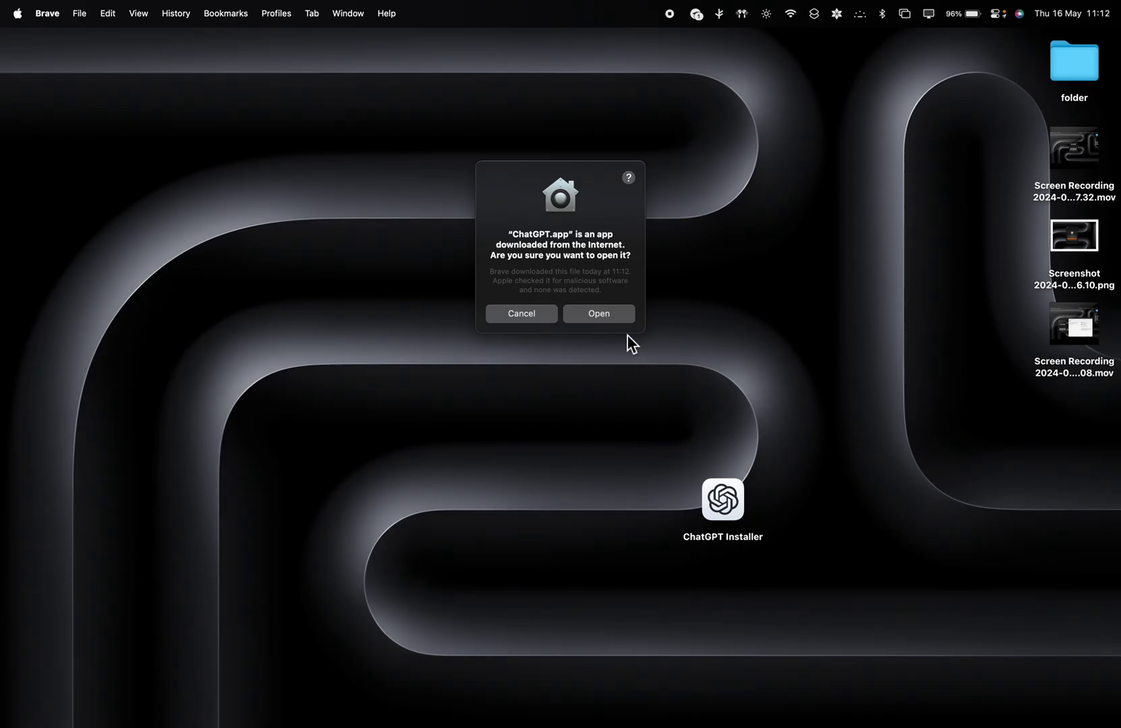
In the new app, continue with Google through openai.com and pick the first account.
{"action": "left_click", "coordinate": [613, 317]}
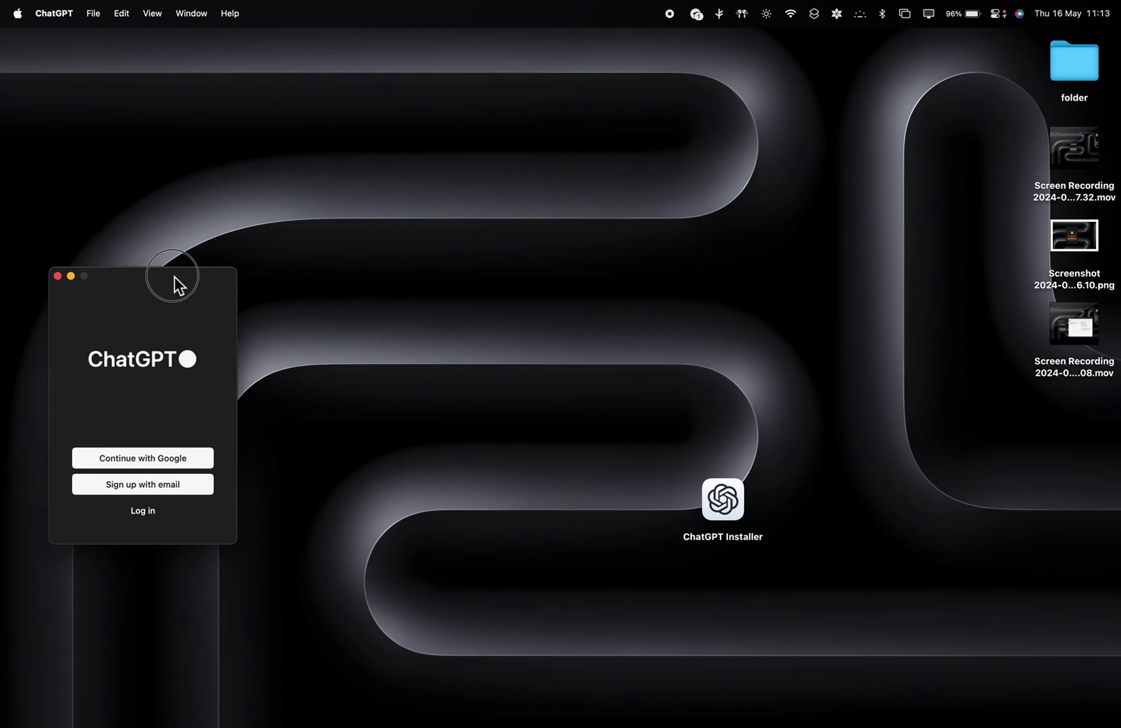
{"action": "left_click_drag", "start_coordinate": [174, 277], "coordinate": [385, 190]}
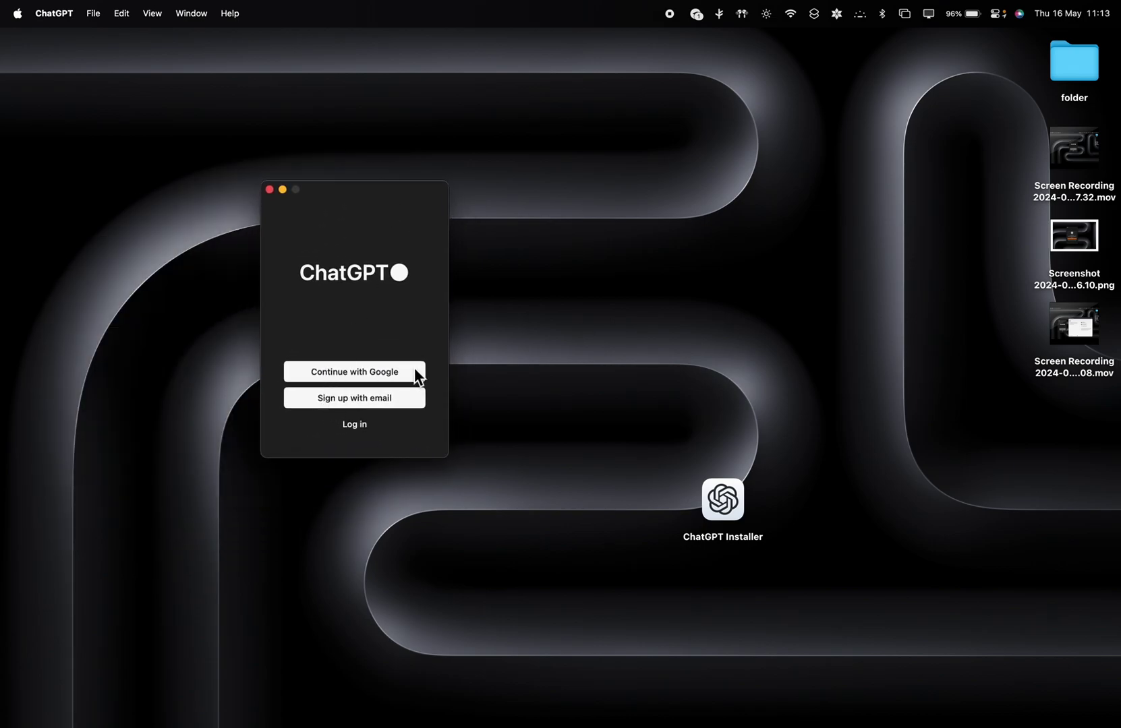
{"action": "left_click", "coordinate": [415, 371]}
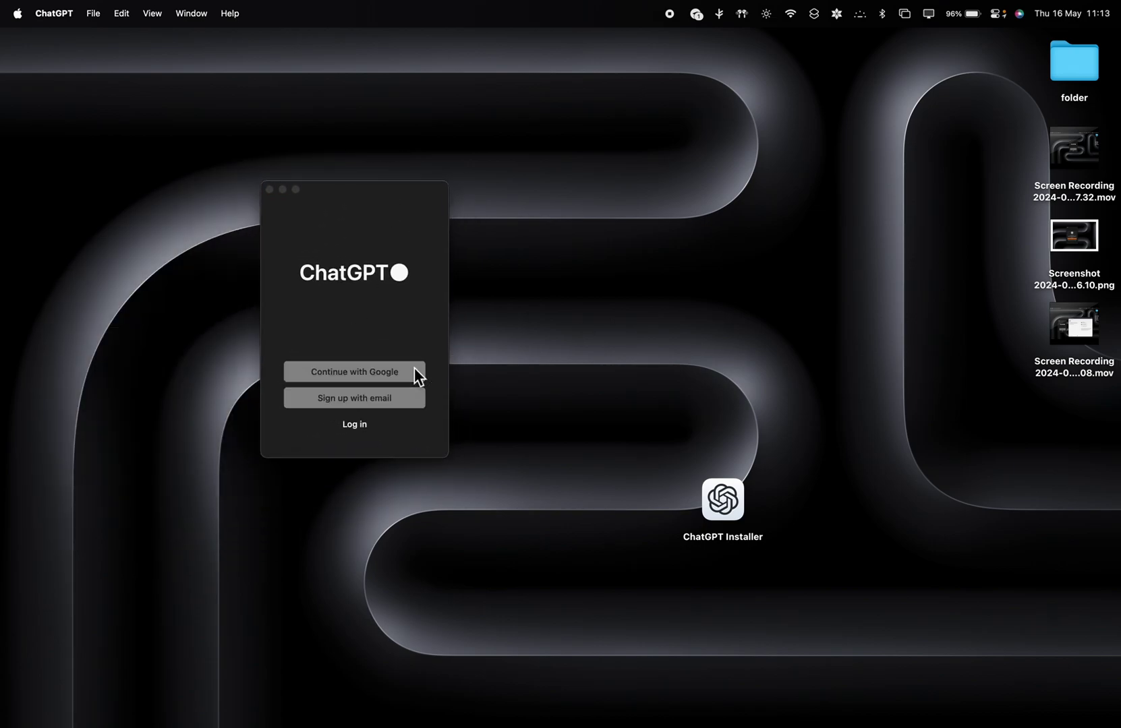
{"action": "left_click", "coordinate": [605, 277]}
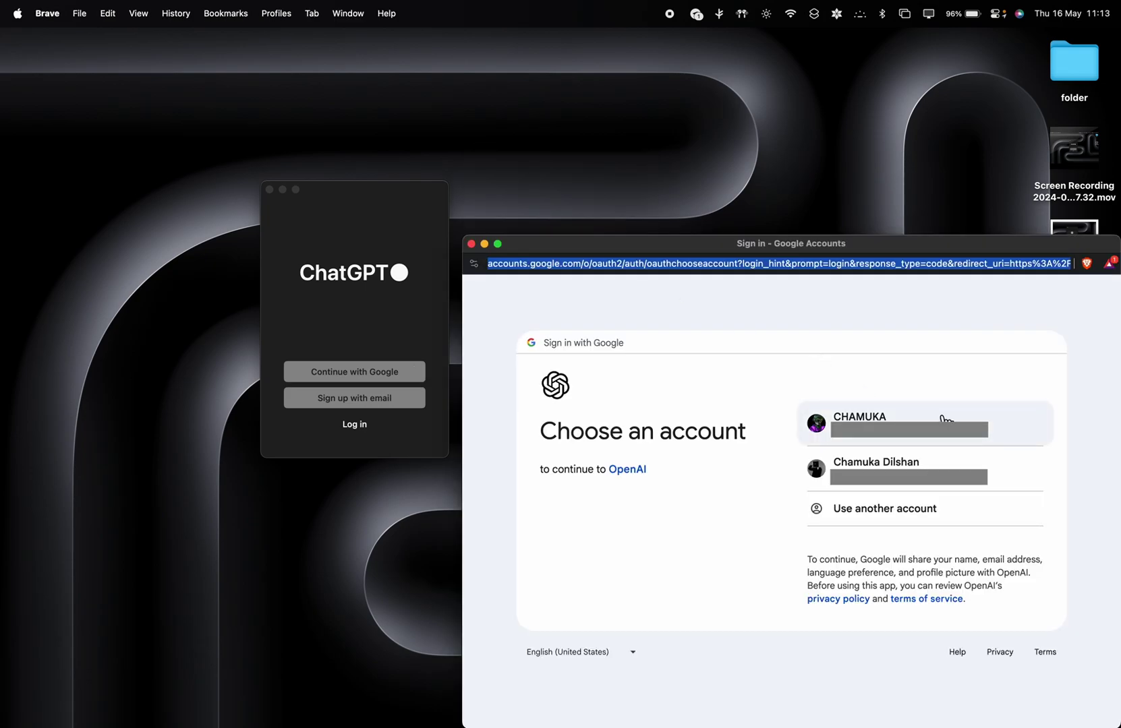
{"action": "left_click", "coordinate": [1002, 436]}
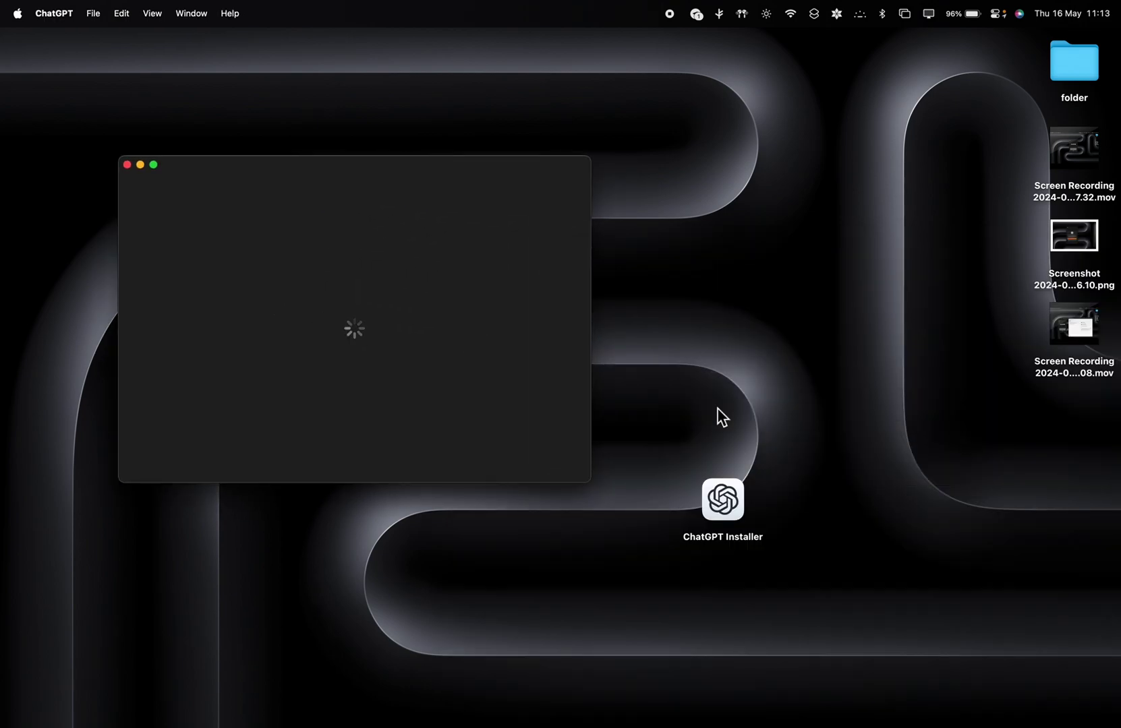
{"action": "left_click_drag", "start_coordinate": [187, 292], "coordinate": [254, 289]}
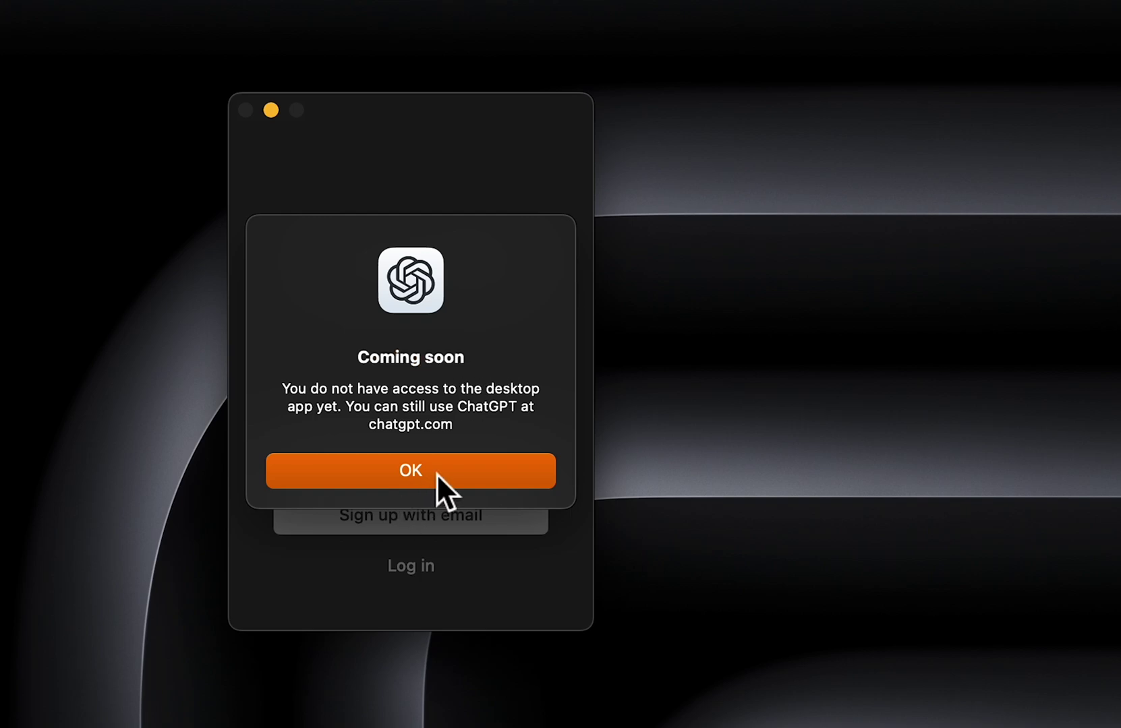
Dismiss the no-access notice and Brave's open-app prompt, close Google sign-in, and quit ChatGPT.
{"action": "left_click", "coordinate": [436, 473]}
{"action": "left_click", "coordinate": [467, 463]}
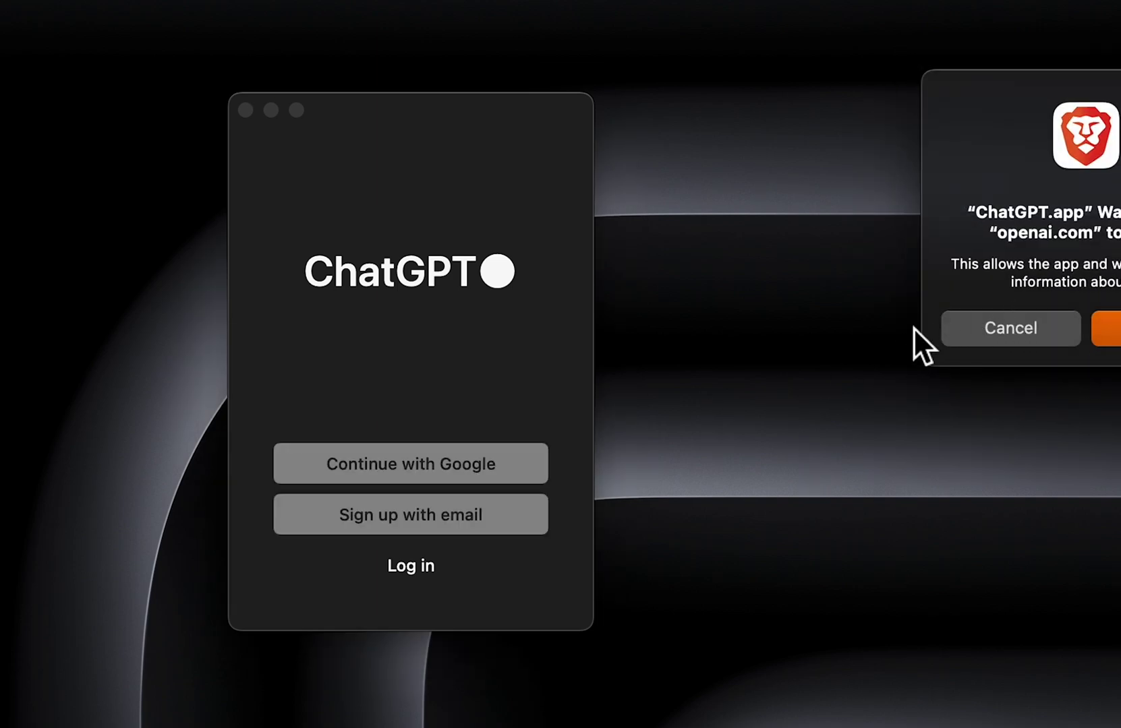
{"action": "left_click", "coordinate": [990, 333]}
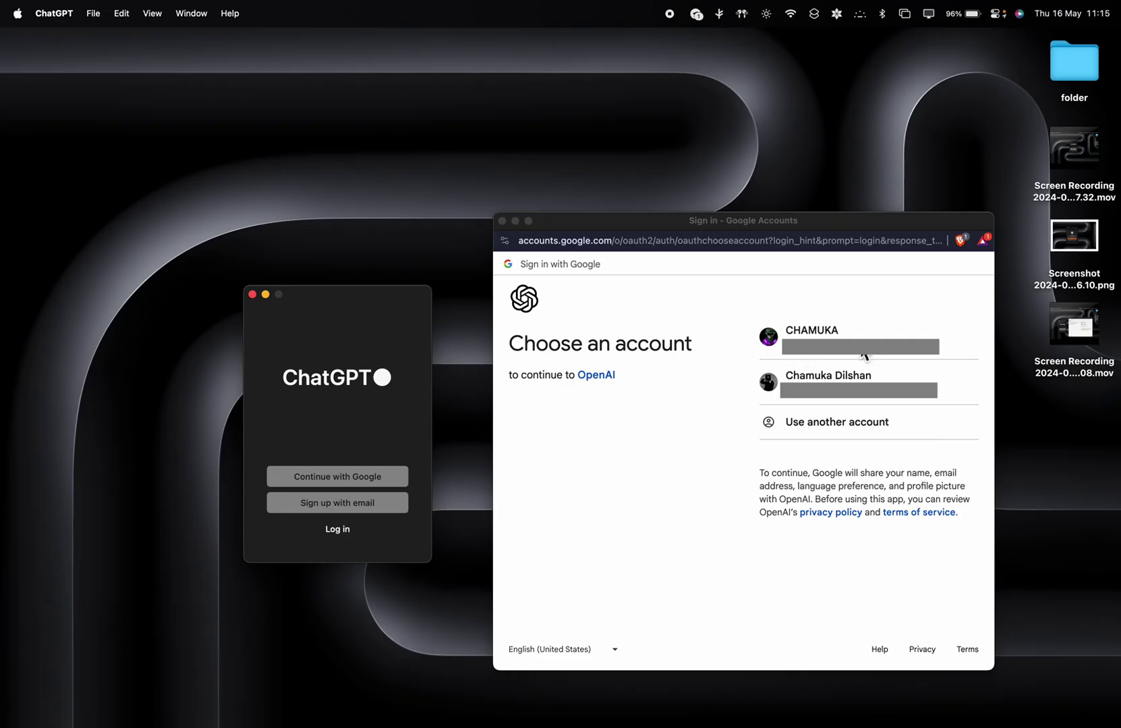
{"action": "left_click", "coordinate": [942, 295]}
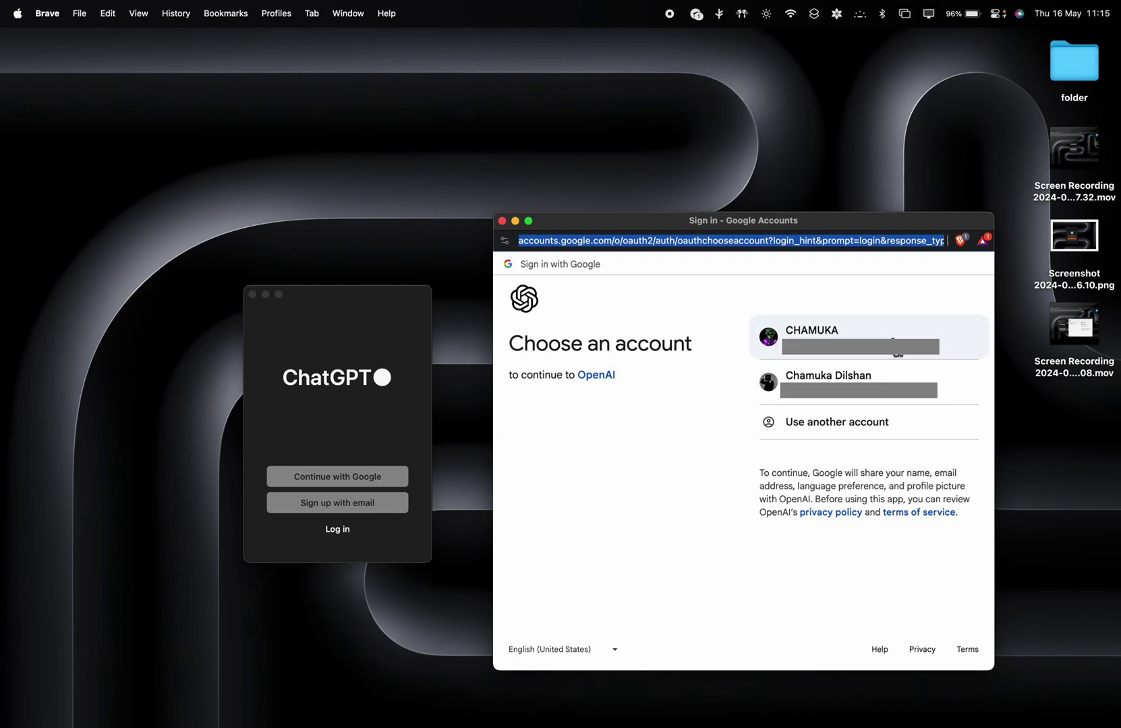
{"action": "left_click", "coordinate": [408, 405]}
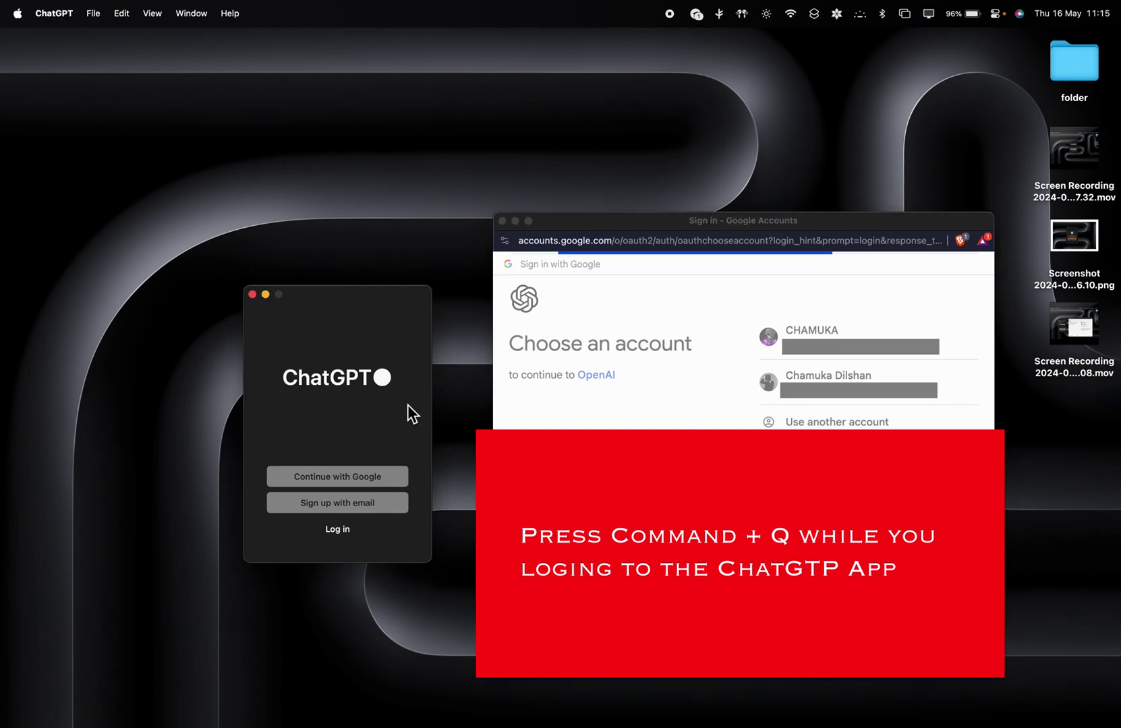
{"action": "key", "text": "super+q"}
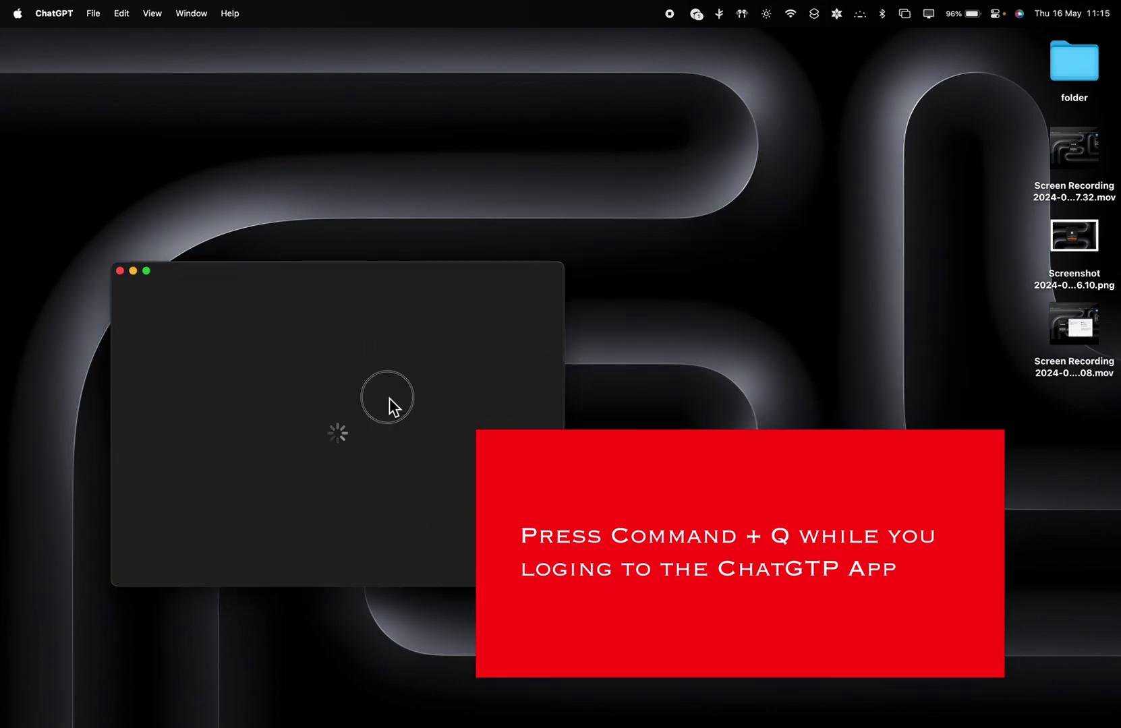
{"action": "key", "text": "super+q"}
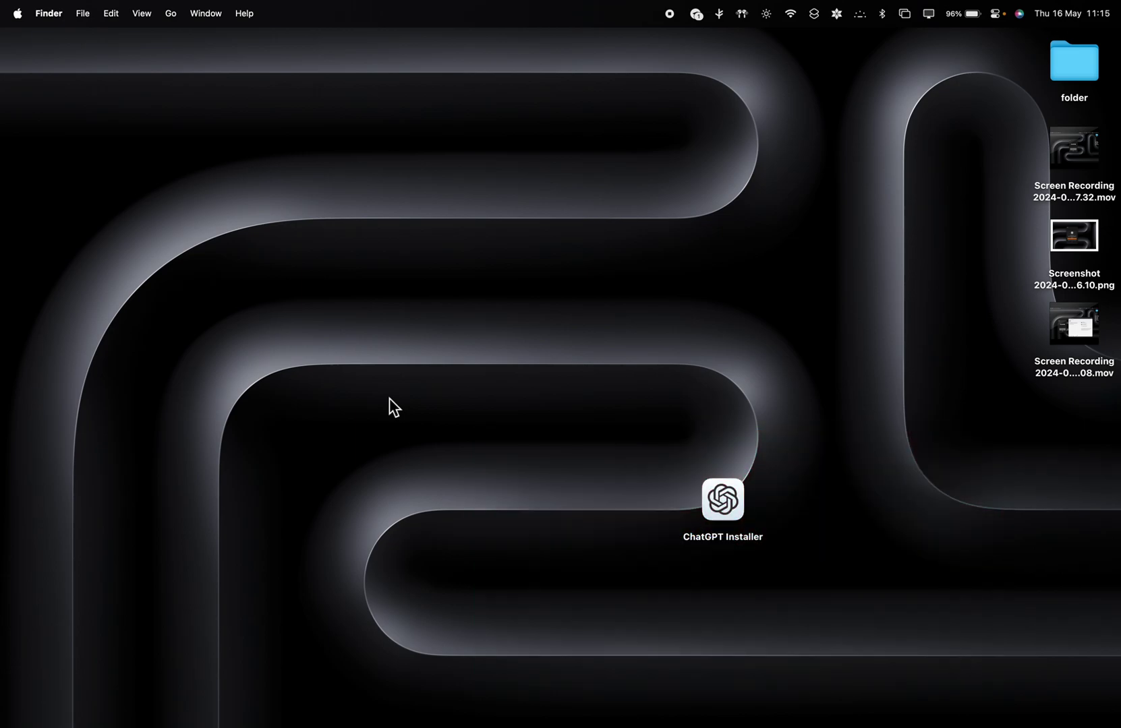
{"action": "mouse_move", "coordinate": [727, 684]}
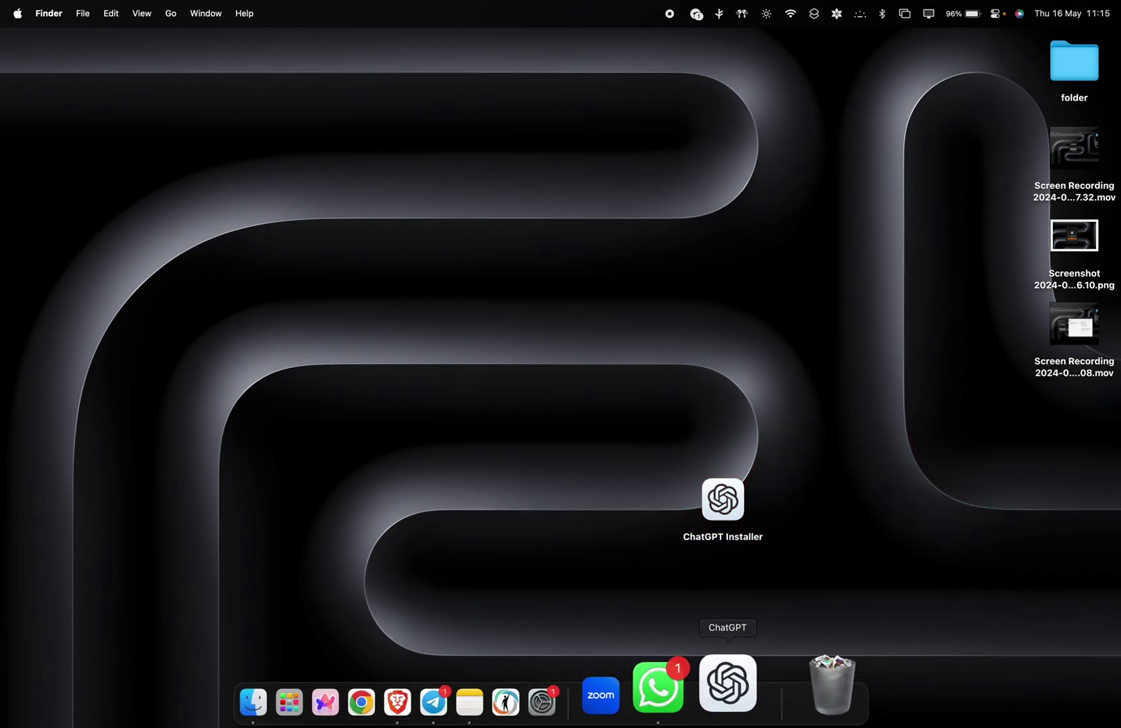
Relaunch ChatGPT from the Dock, send 'Hi', and open the header title menu.
{"action": "left_click", "coordinate": [740, 667]}
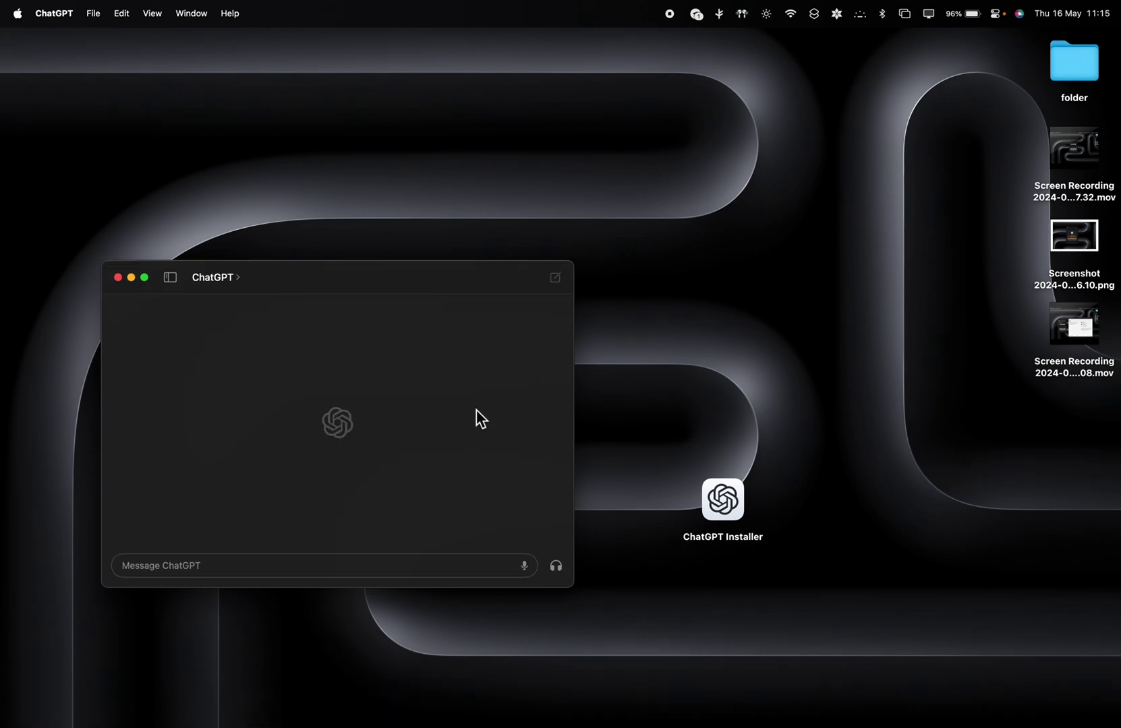
{"action": "left_click_drag", "start_coordinate": [376, 291], "coordinate": [540, 194]}
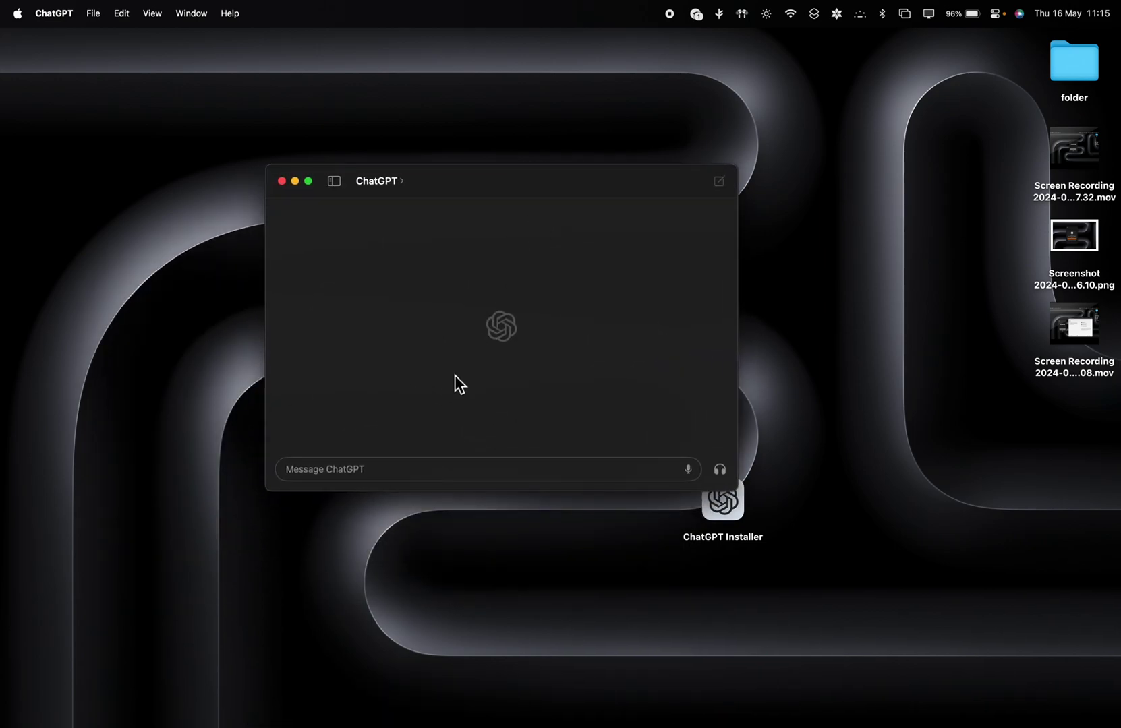
{"action": "left_click", "coordinate": [407, 462]}
{"action": "type", "text": "HI"}
{"action": "key", "text": "Return"}
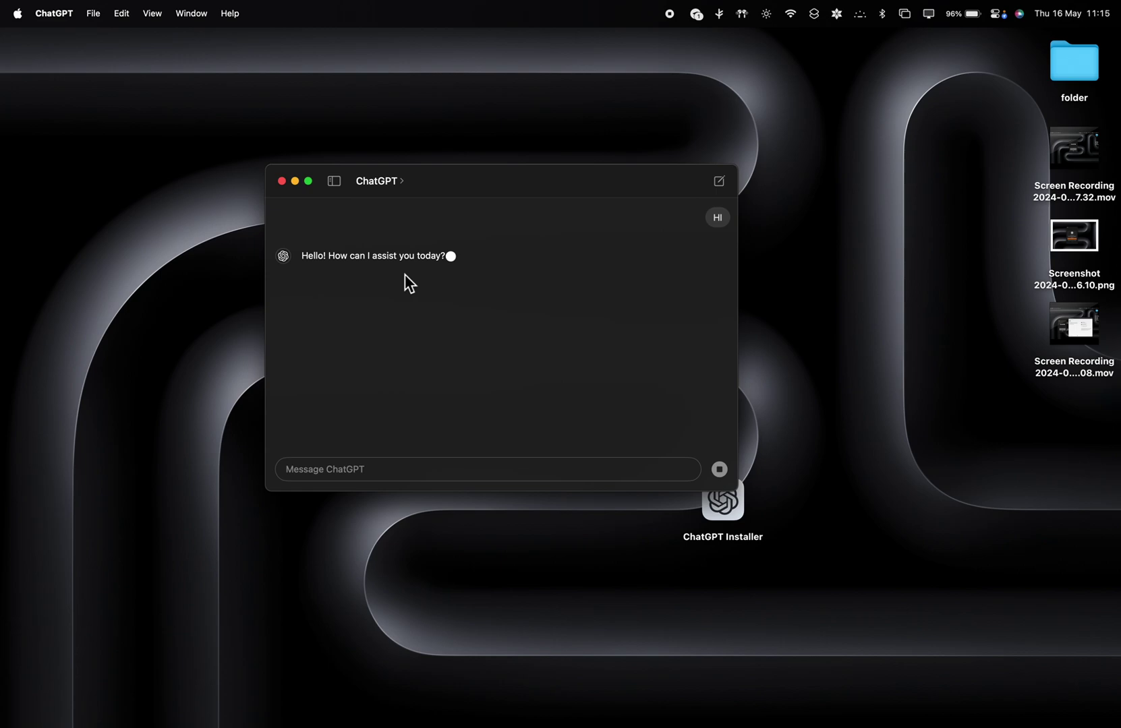
{"action": "left_click", "coordinate": [403, 183]}
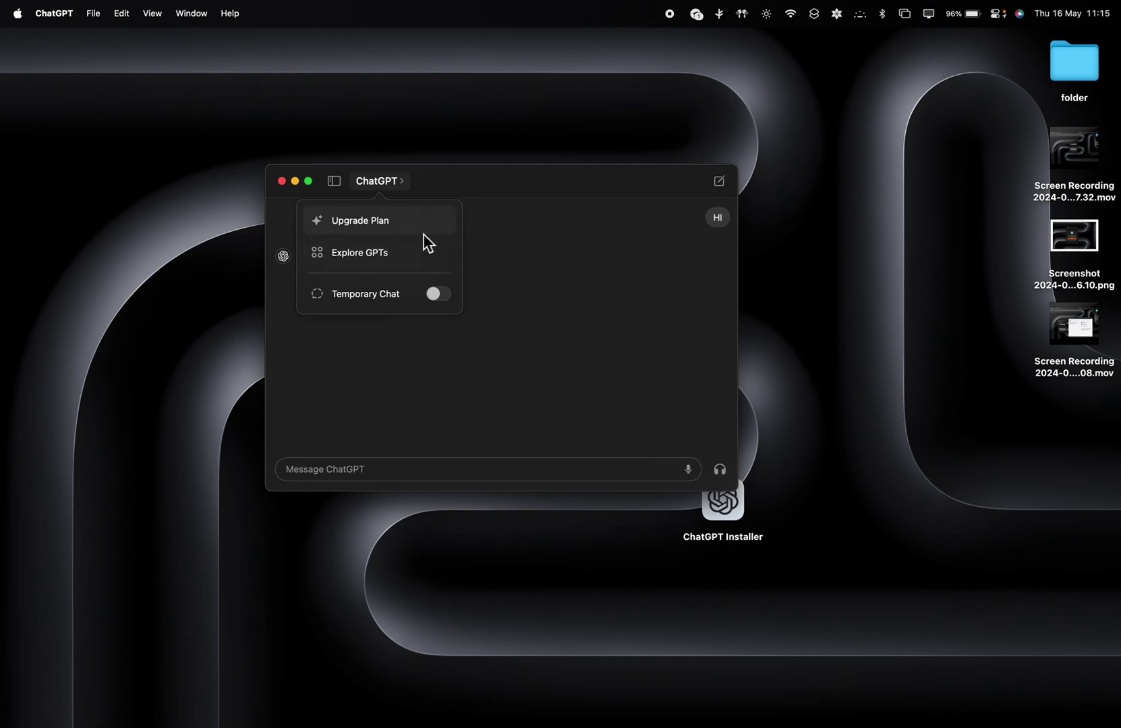
Close the options menu, start voice chat with the Breeze voice, and allow microphone access.
{"action": "left_click", "coordinate": [569, 267]}
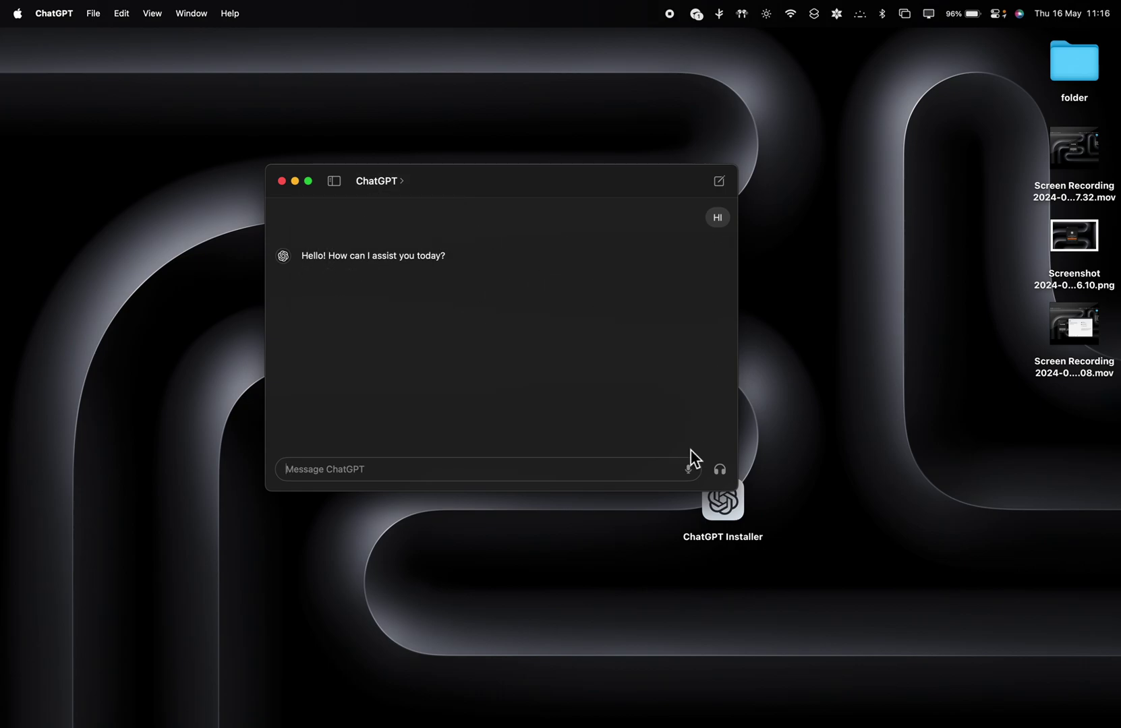
{"action": "left_click", "coordinate": [720, 469]}
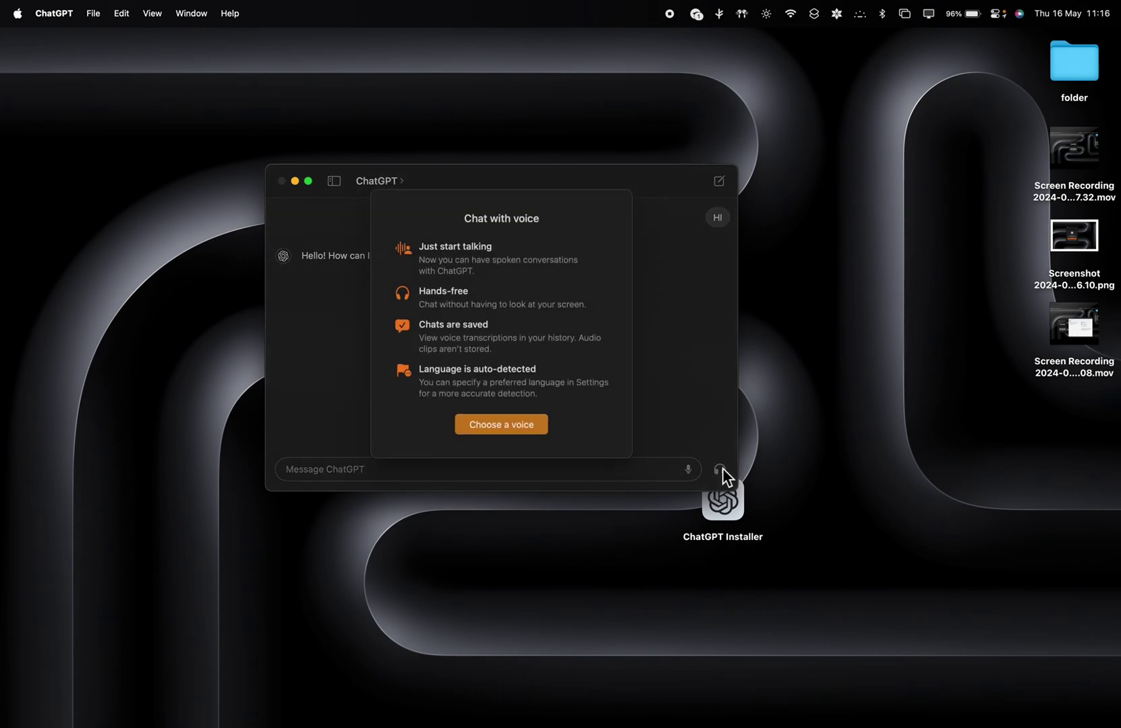
{"action": "left_click", "coordinate": [515, 434]}
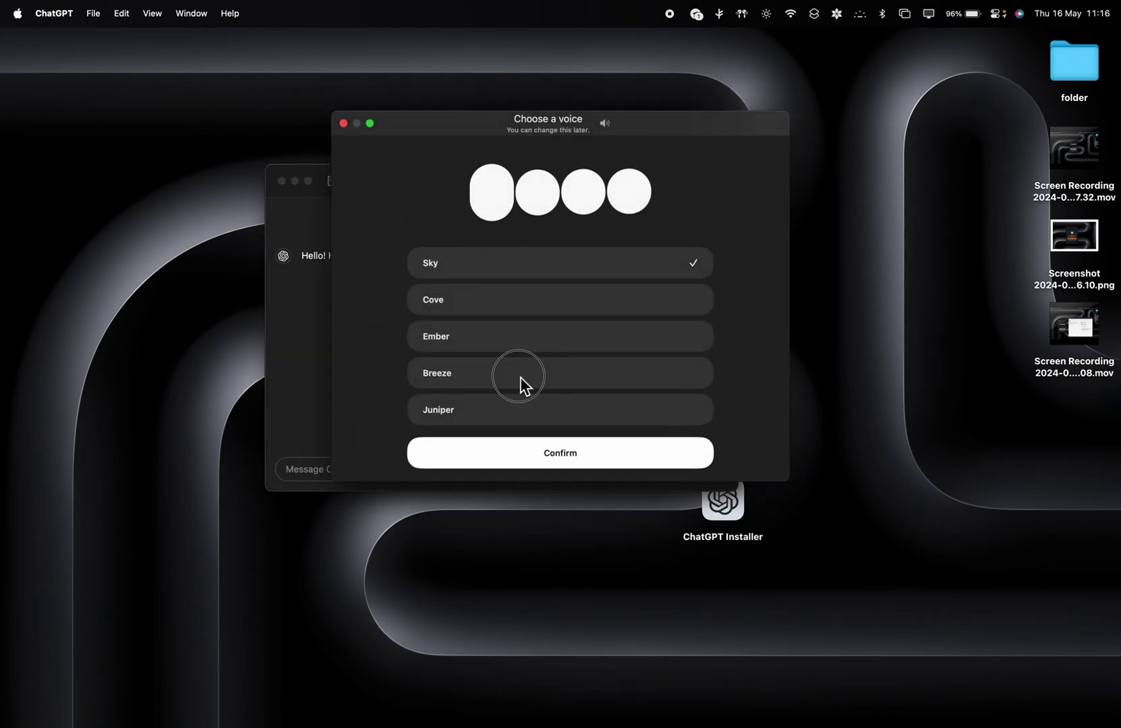
{"action": "left_click", "coordinate": [521, 378]}
{"action": "left_click", "coordinate": [559, 453]}
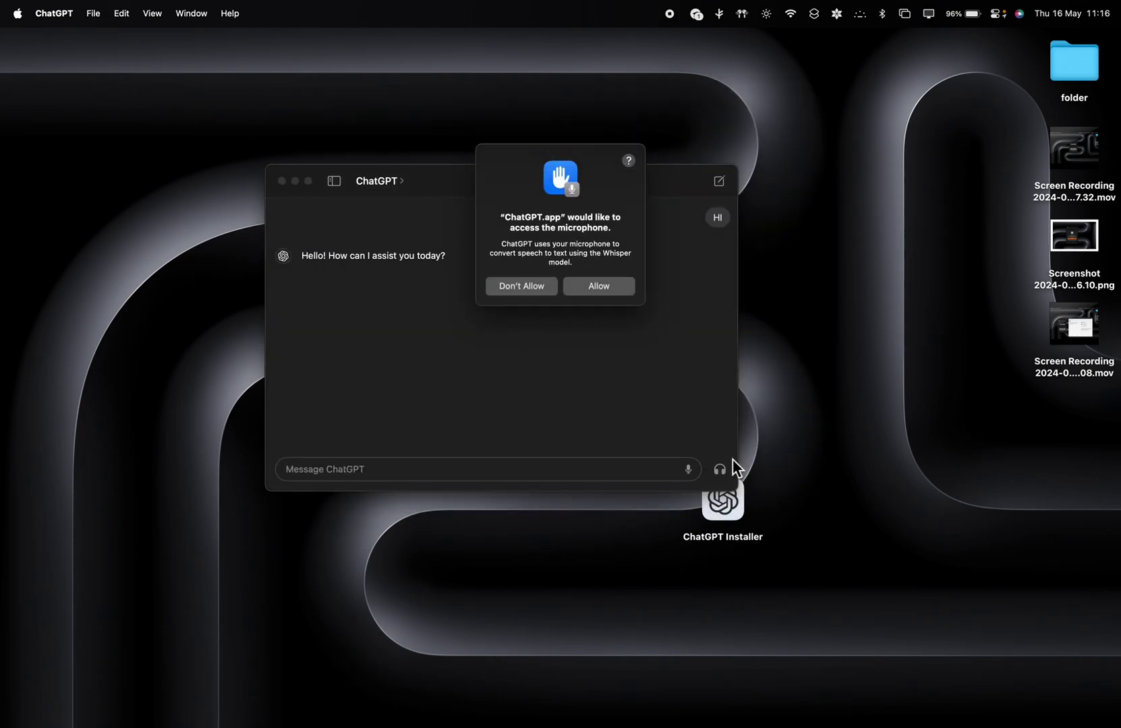
{"action": "left_click", "coordinate": [612, 282]}
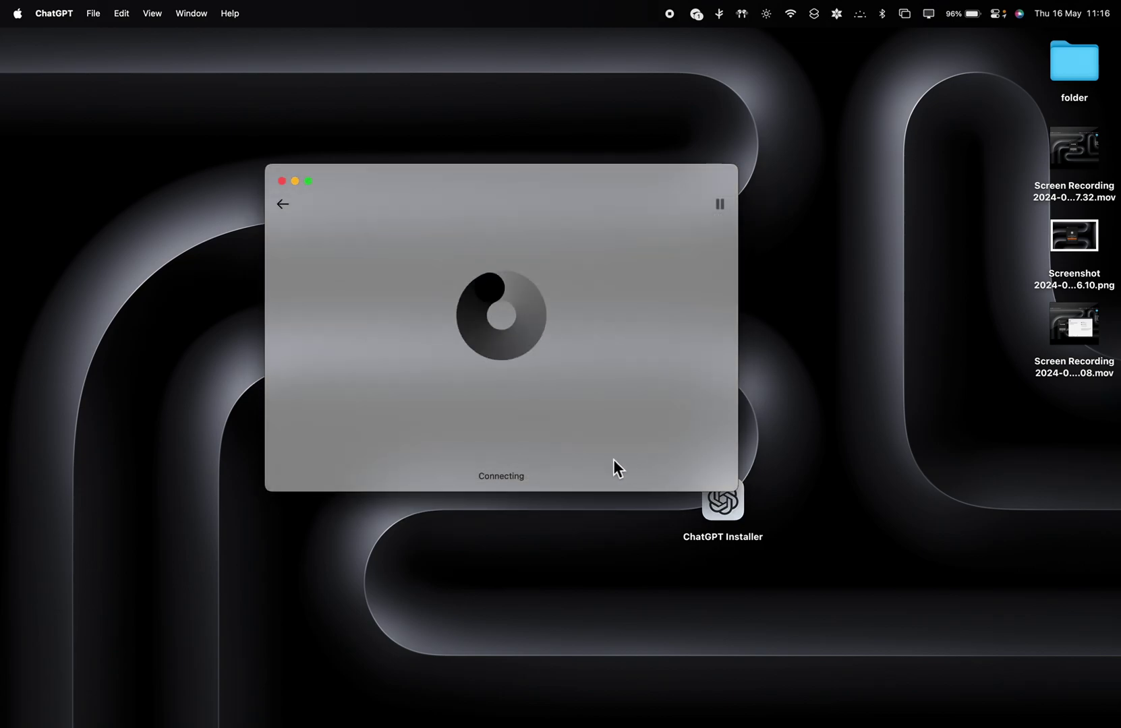